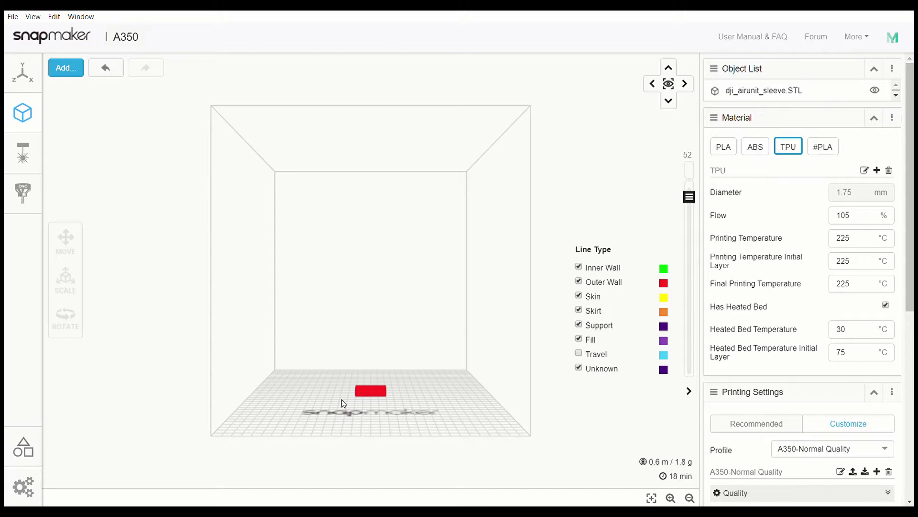
pyautogui.moveTo(341, 399); pyautogui.dragTo(283, 426)
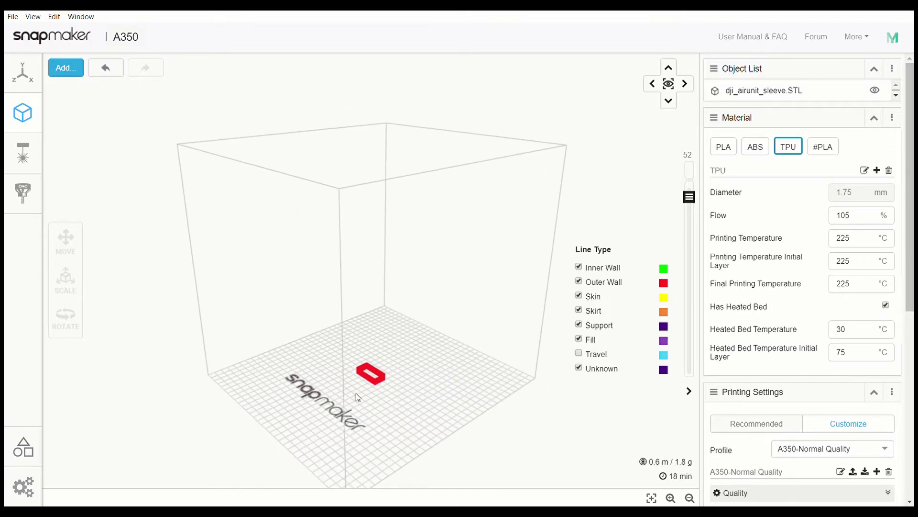
pyautogui.scroll(5, 356, 392)
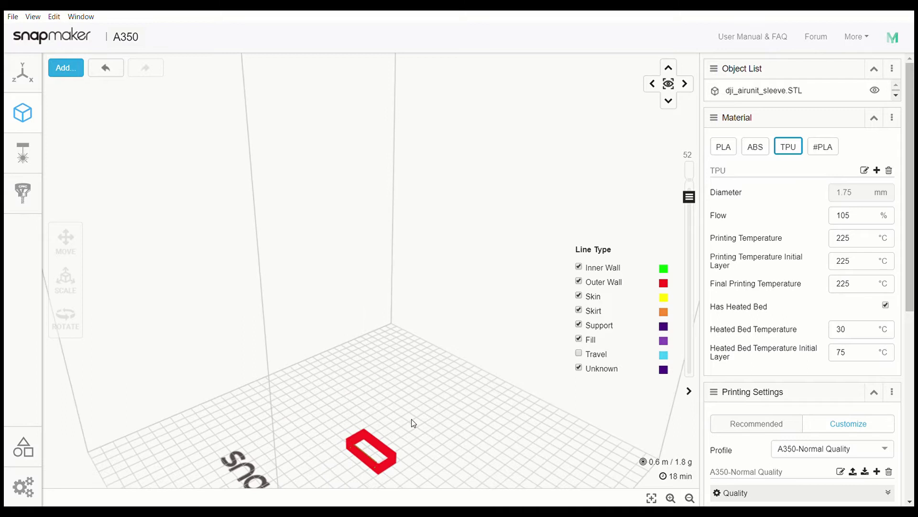
pyautogui.moveTo(414, 423); pyautogui.dragTo(391, 383)
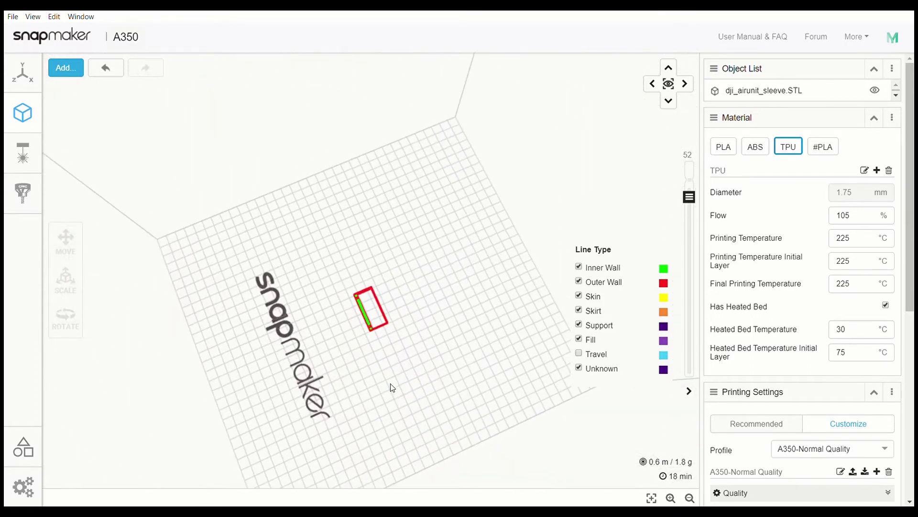
pyautogui.scroll(5, 374, 330)
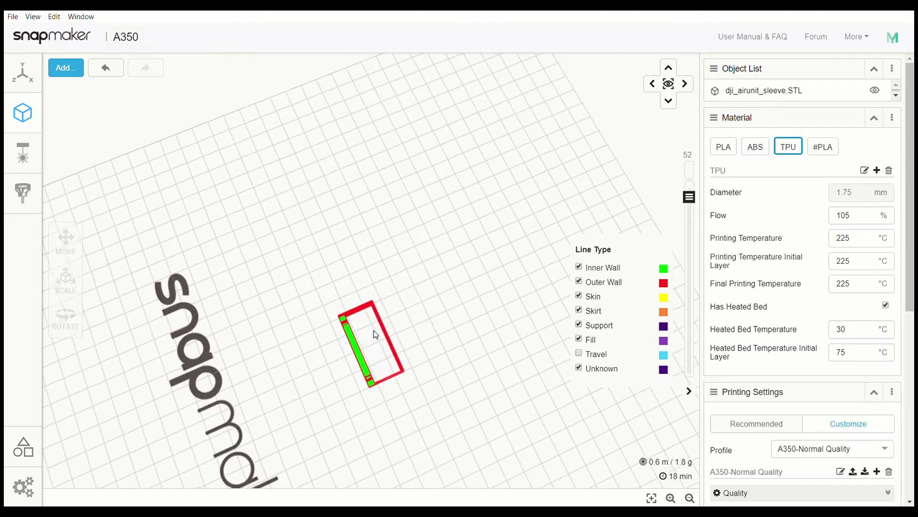
pyautogui.scroll(2, 374, 330)
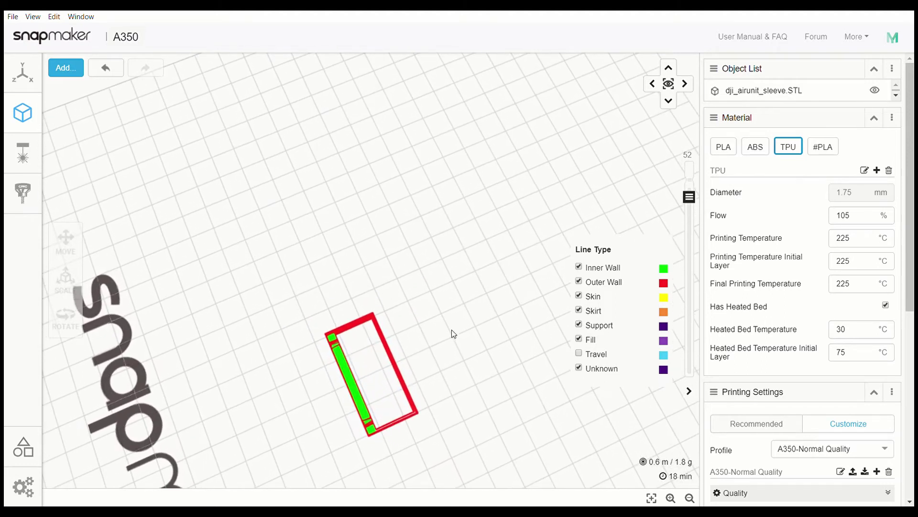
pyautogui.moveTo(453, 337); pyautogui.dragTo(481, 362)
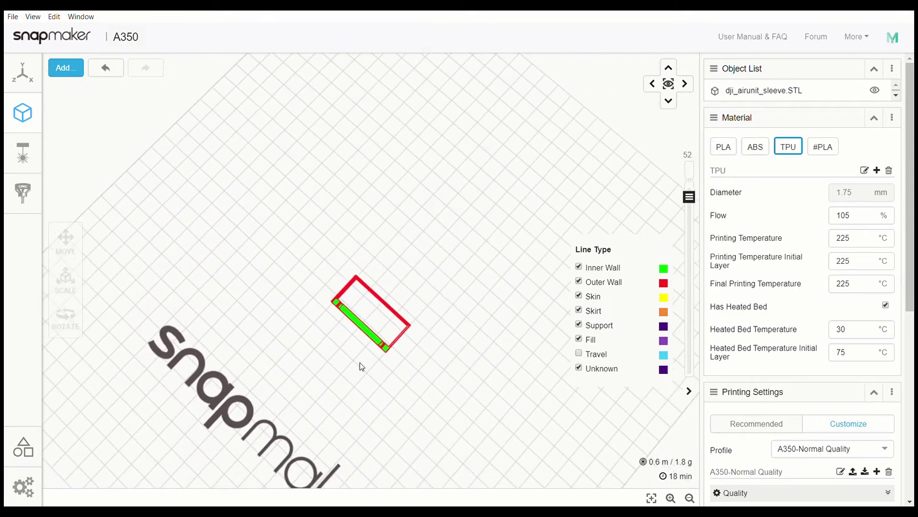
pyautogui.moveTo(409, 305)
pyautogui.mouseDown()
pyautogui.moveTo(380, 369)
pyautogui.moveTo(406, 296)
pyautogui.mouseUp()
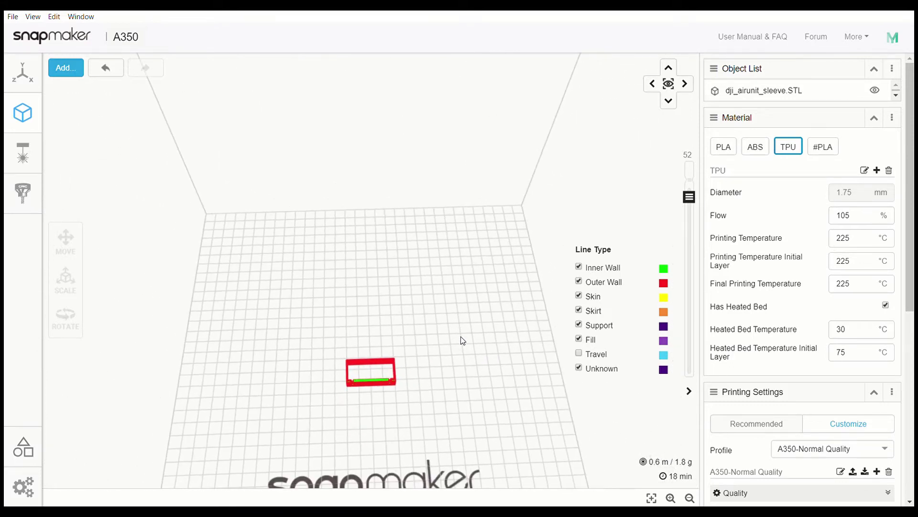
pyautogui.moveTo(365, 424); pyautogui.dragTo(362, 389)
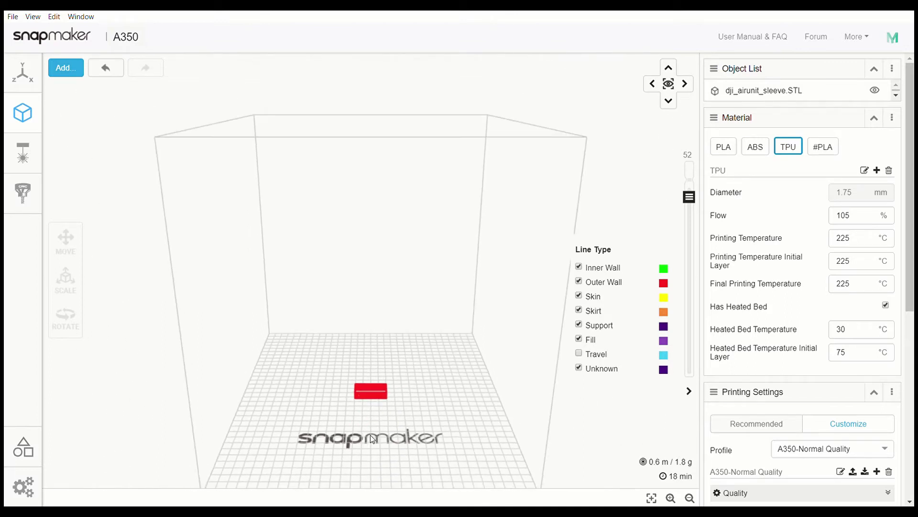
pyautogui.scroll(3, 371, 434)
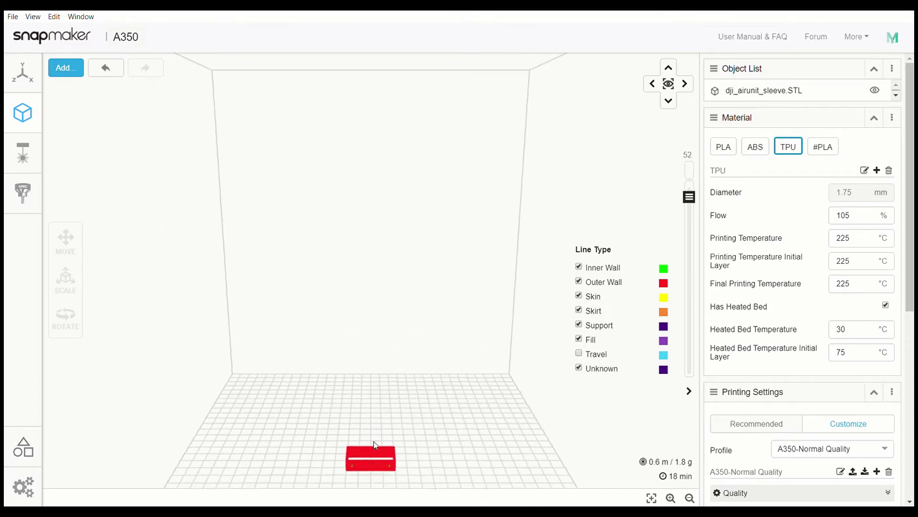
pyautogui.moveTo(374, 441); pyautogui.dragTo(376, 482)
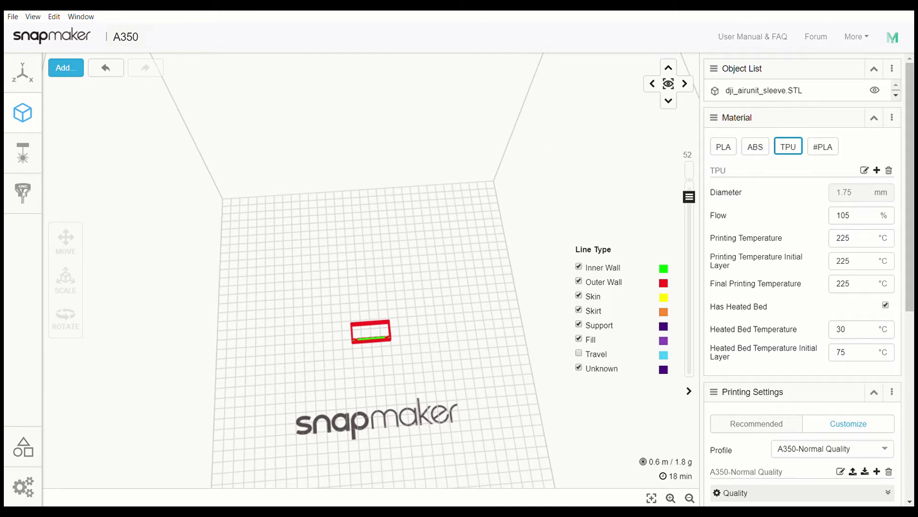
pyautogui.scroll(5, 372, 355)
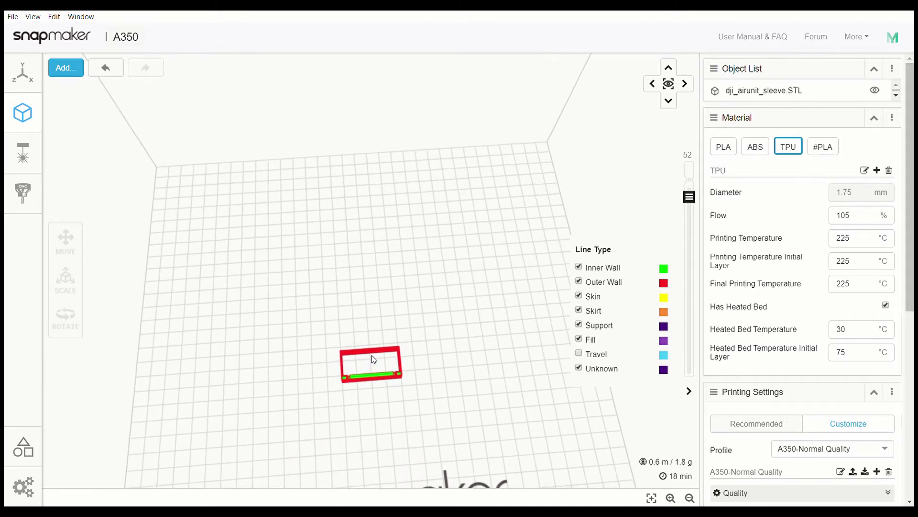
pyautogui.scroll(-5, 329, 331)
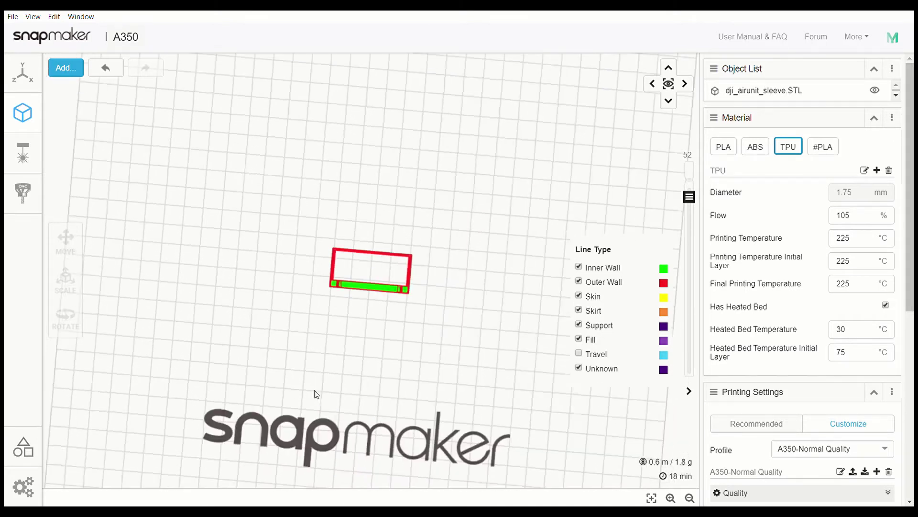
pyautogui.moveTo(314, 393); pyautogui.dragTo(691, 377)
pyautogui.scroll(-5, 566, 337)
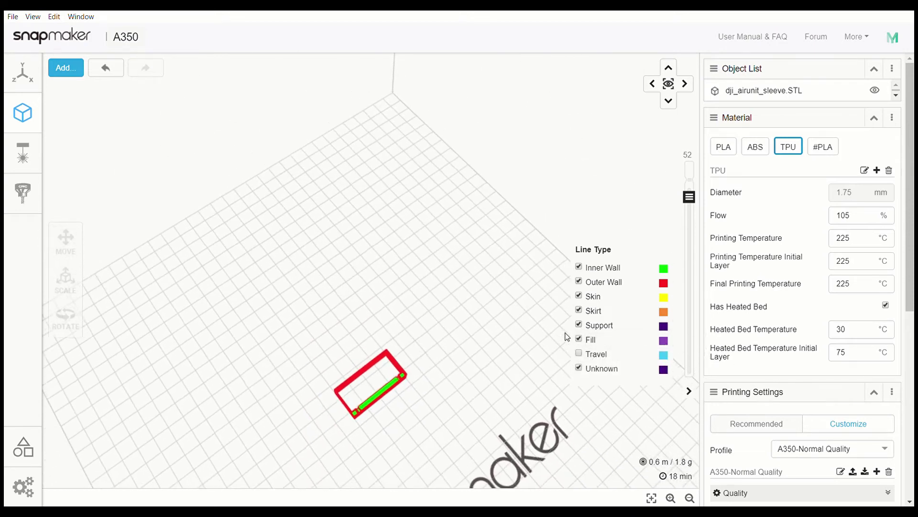
pyautogui.scroll(-1, 383, 346)
pyautogui.scroll(-2, 383, 346)
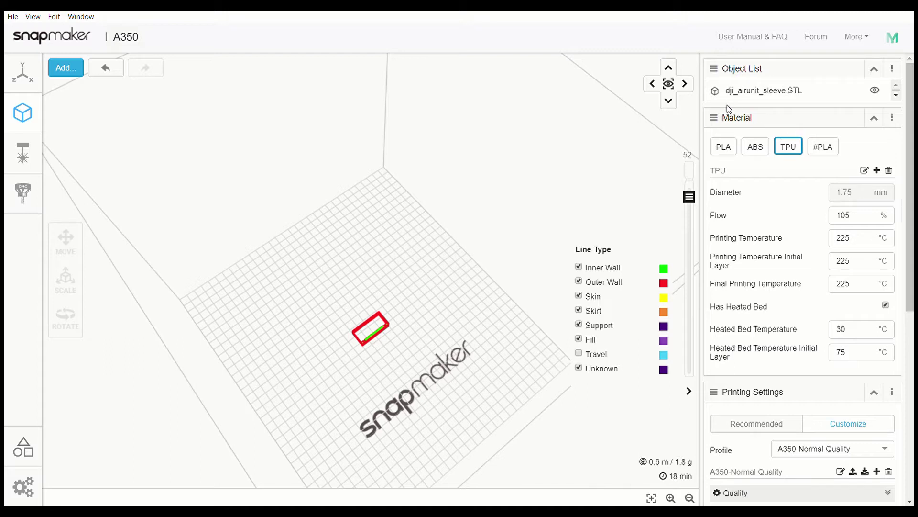
pyautogui.click(878, 171)
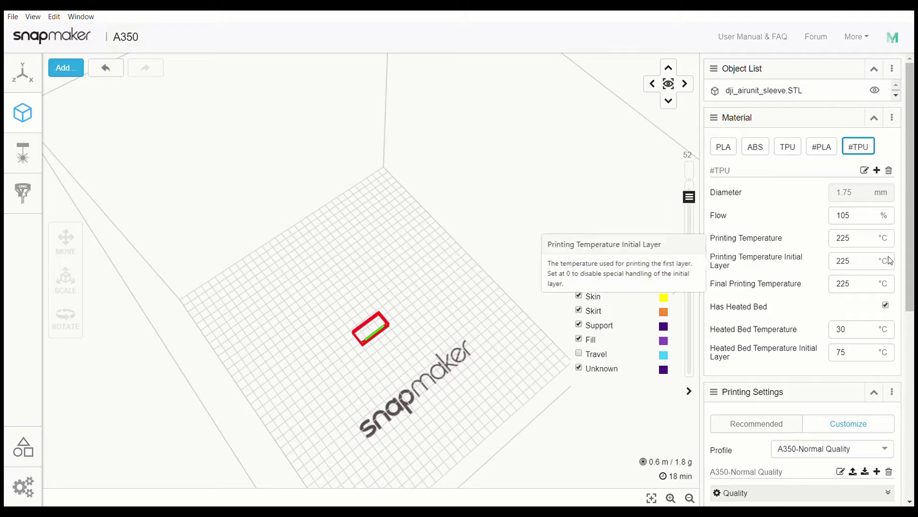
pyautogui.click(890, 171)
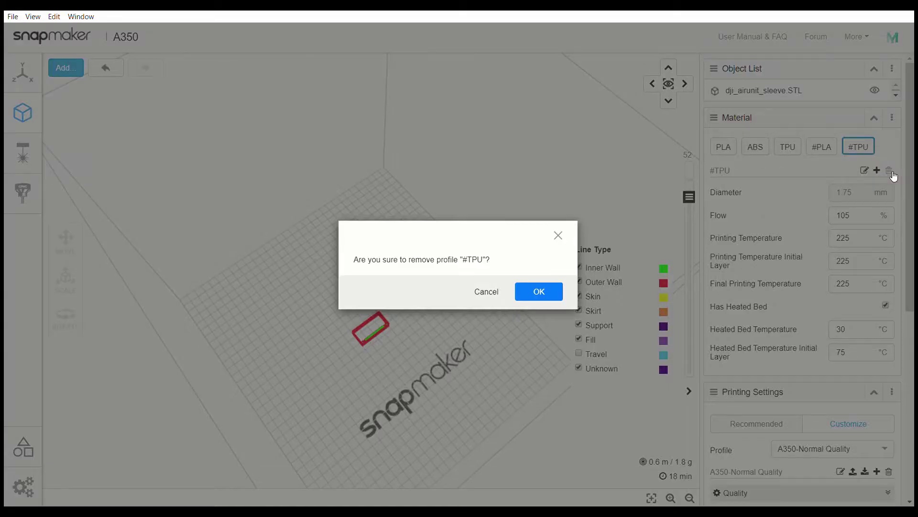
pyautogui.click(549, 293)
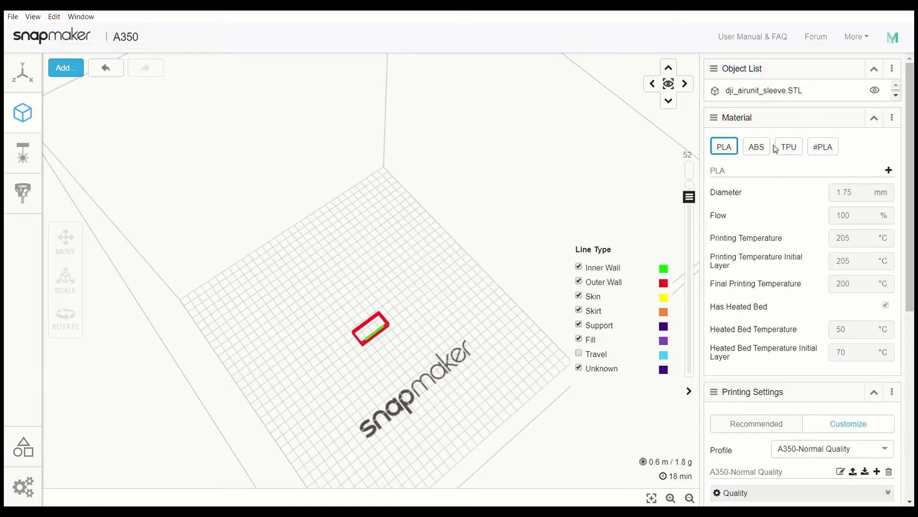
pyautogui.click(797, 150)
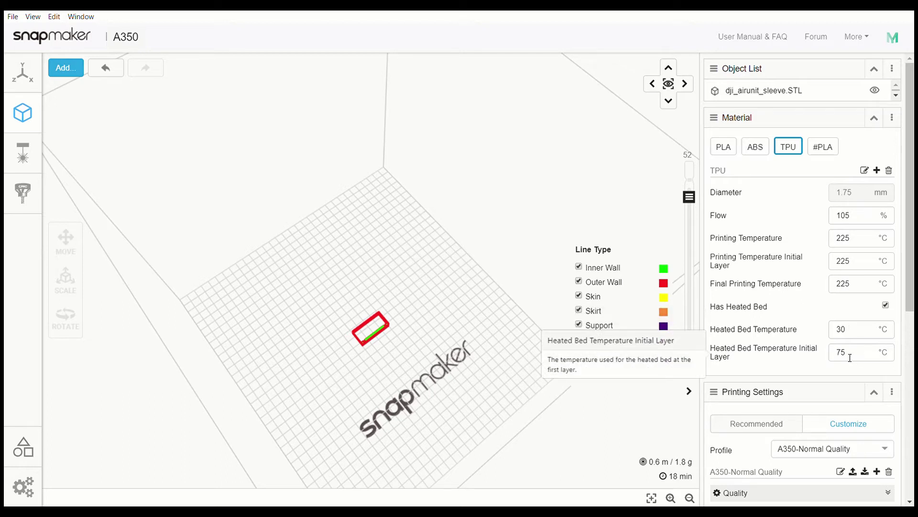
pyautogui.click(835, 359)
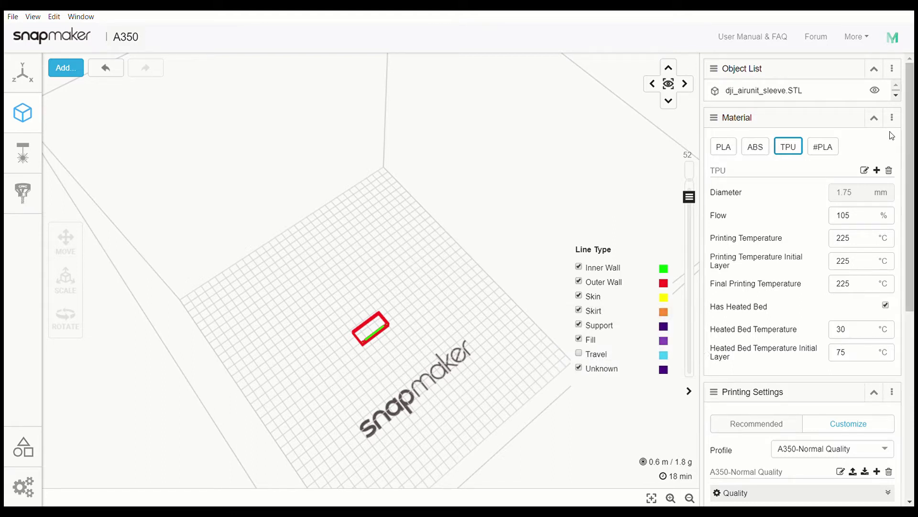
# - Scroll down to Printing Settings and drop down the print-quality Profile list
pyautogui.moveTo(912, 182); pyautogui.dragTo(912, 359)
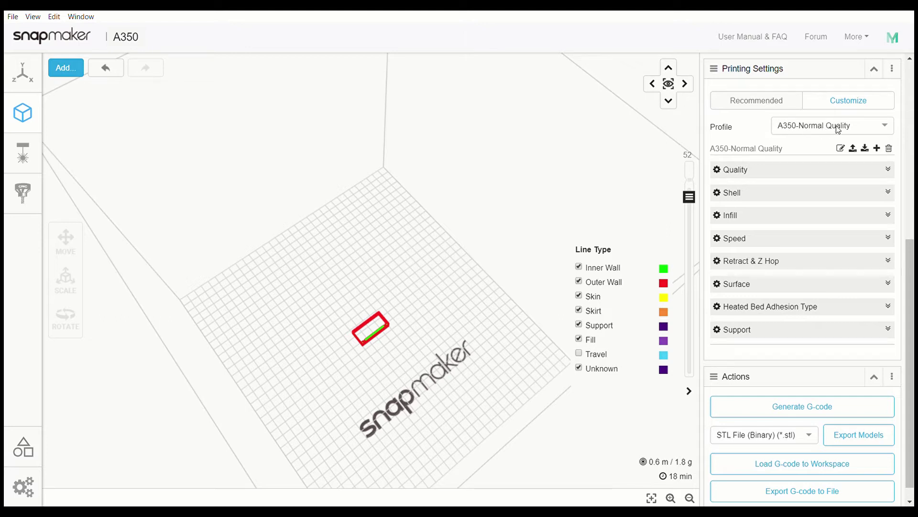
pyautogui.click(886, 125)
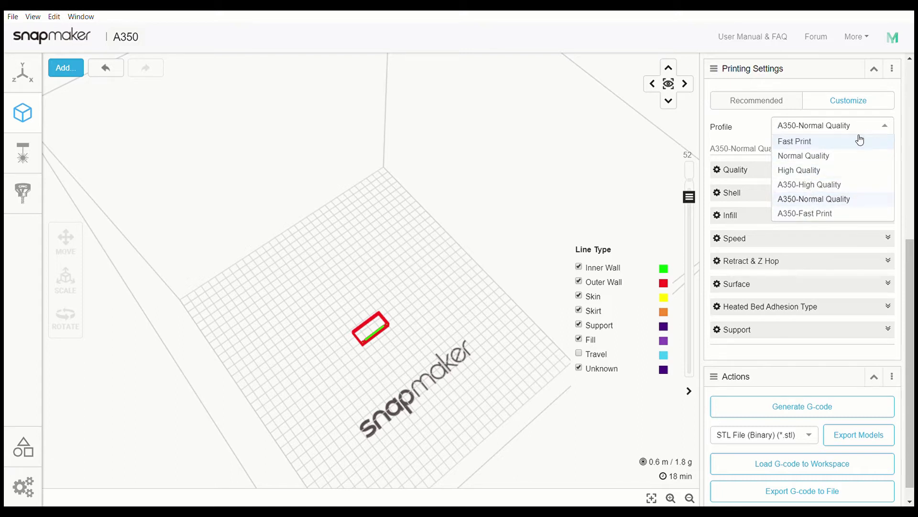
# - Keep A350-Normal Quality and show Quality: 0.19 mm layers, 0.5 mm initial layer, 105% line width
pyautogui.click(853, 203)
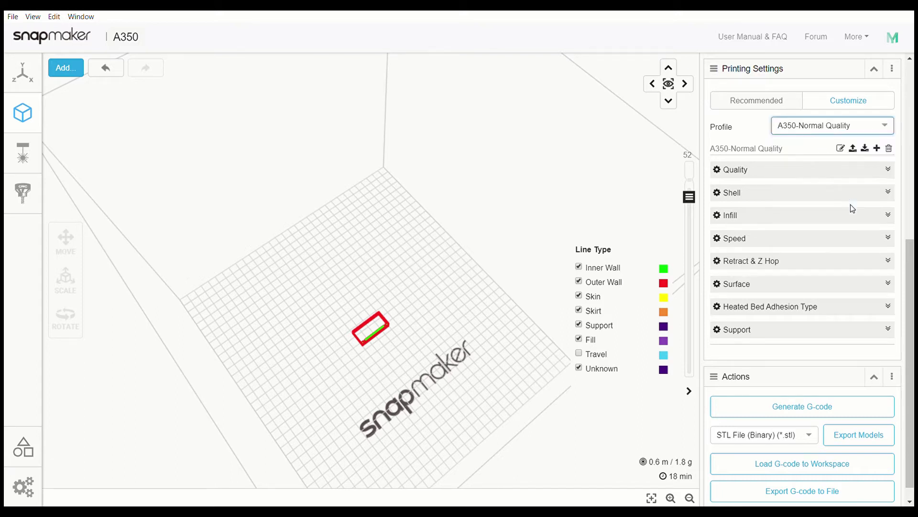
pyautogui.click(890, 171)
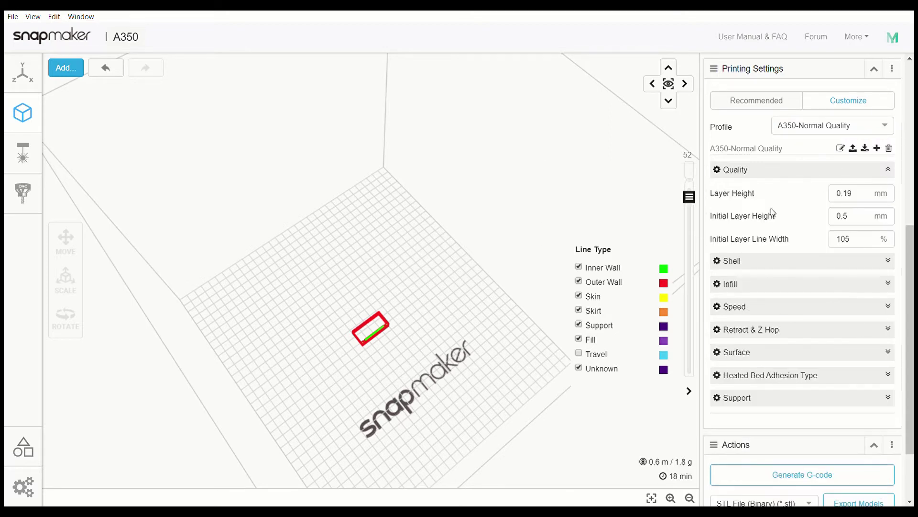
pyautogui.moveTo(772, 211)
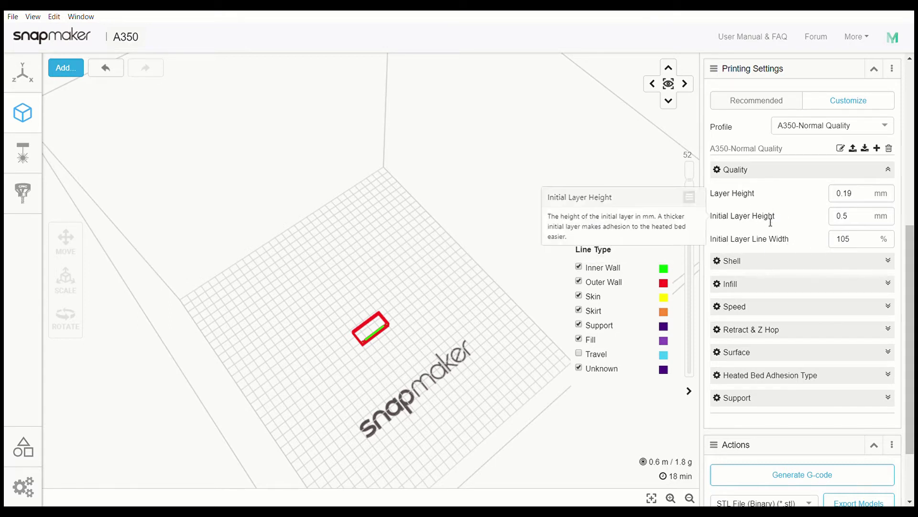
pyautogui.moveTo(732, 195)
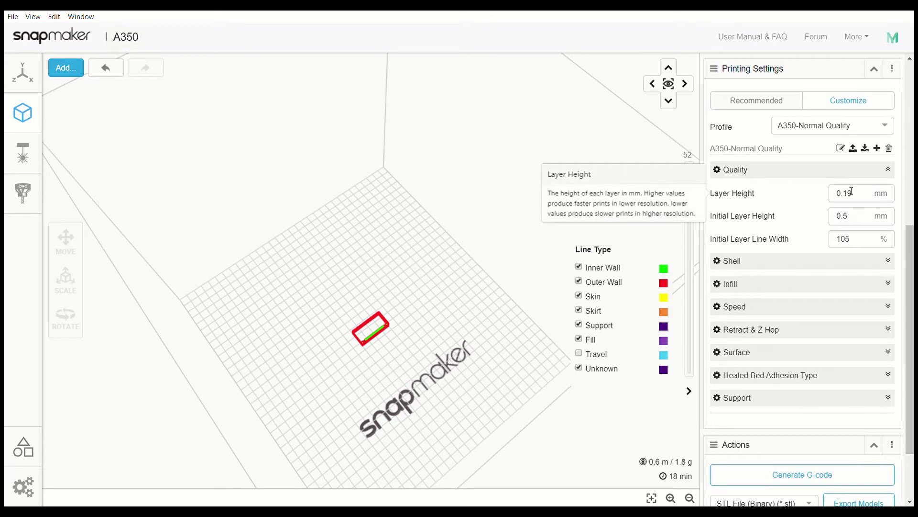
pyautogui.moveTo(840, 214)
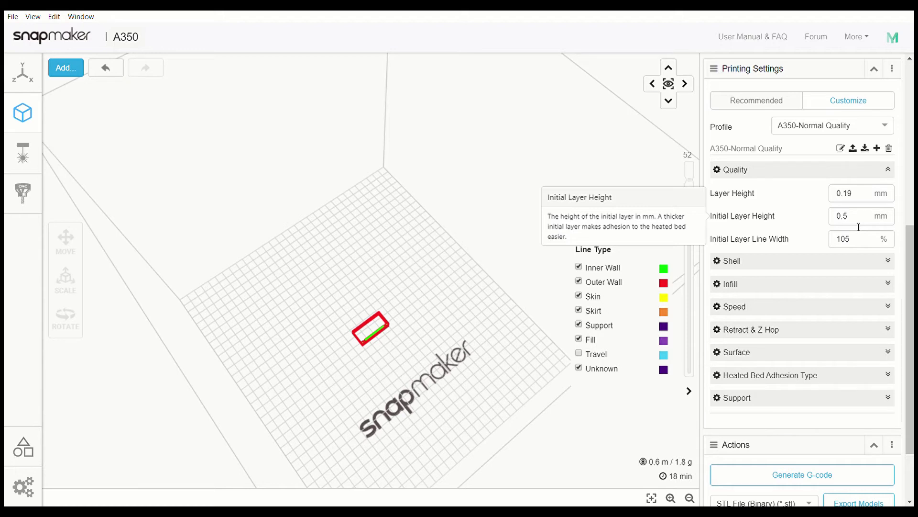
# - Collapse Quality and expand Shell to show 3 mm wall, top and bottom thickness
pyautogui.click(890, 169)
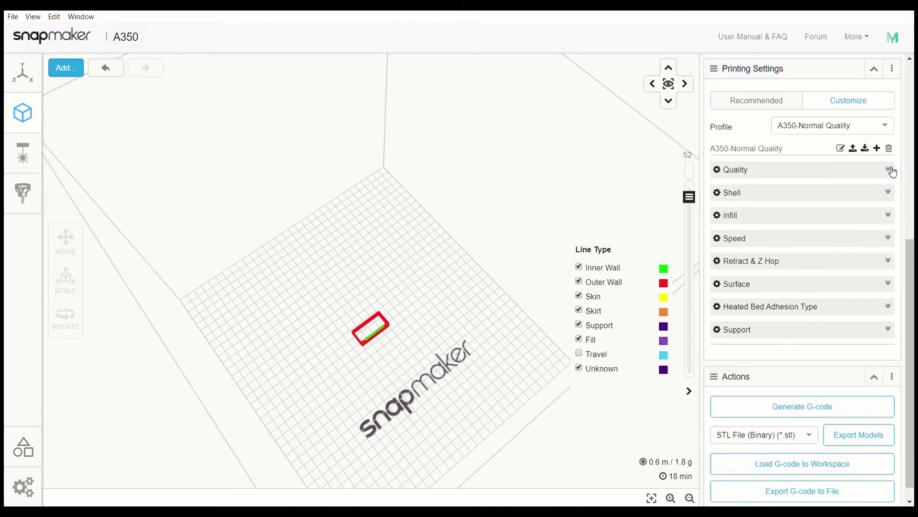
pyautogui.click(891, 193)
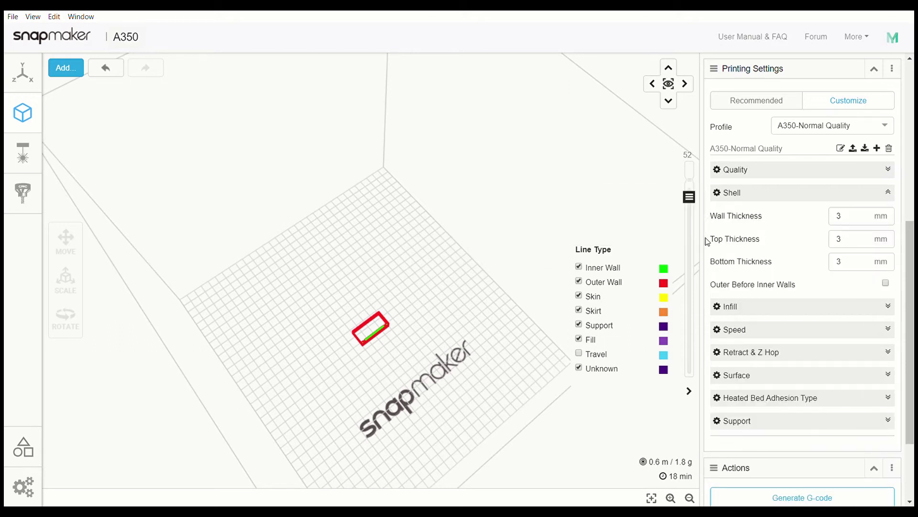
pyautogui.moveTo(756, 238)
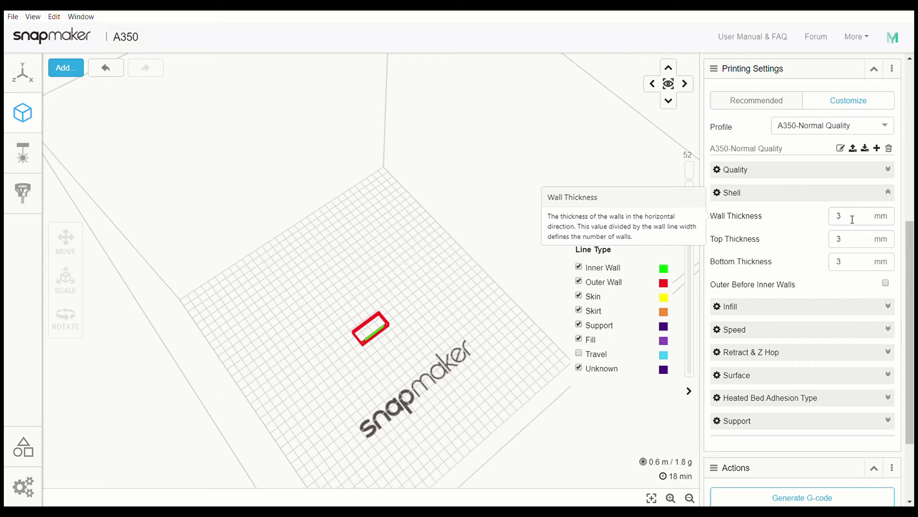
# - Collapse Shell, check 105% infill density, then expand Speed showing 21 mm/s speeds
pyautogui.click(889, 192)
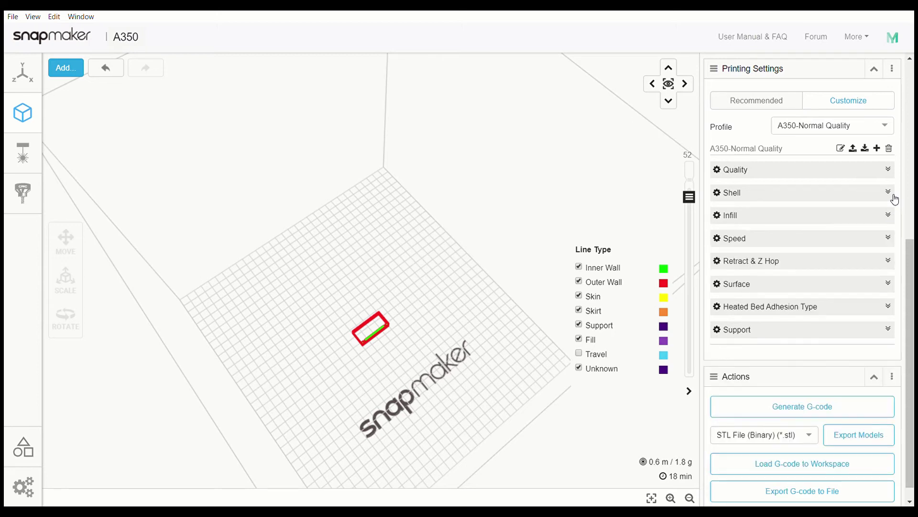
pyautogui.click(888, 216)
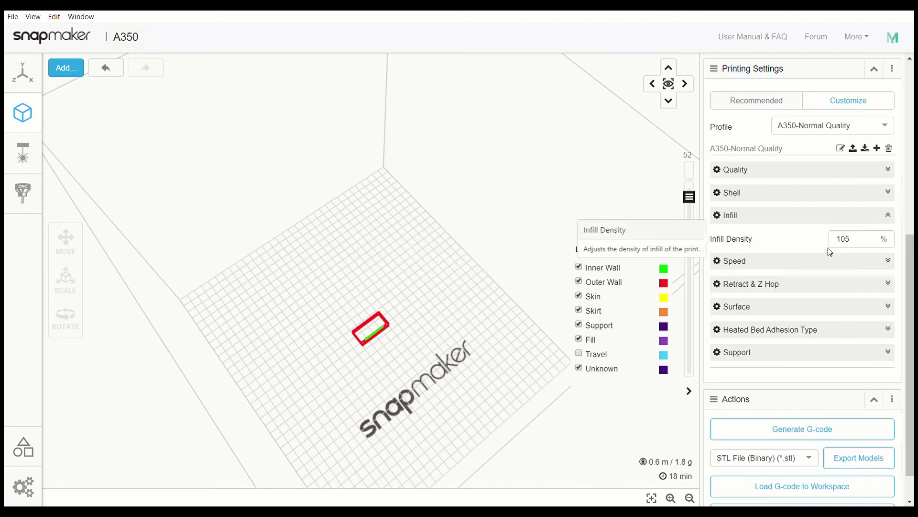
pyautogui.click(892, 221)
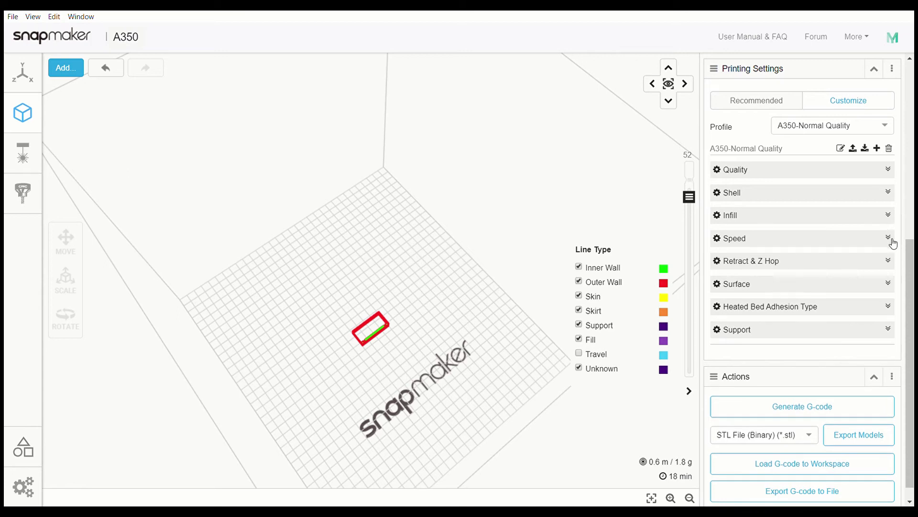
pyautogui.click(893, 242)
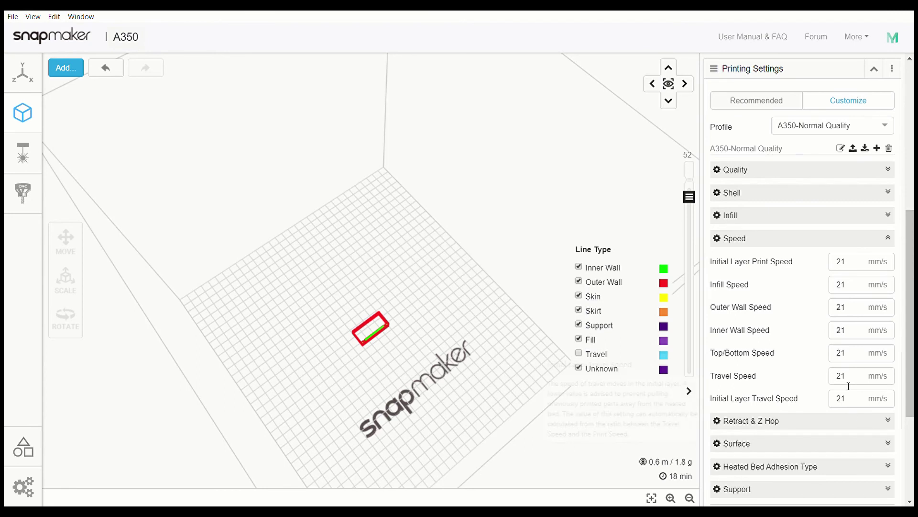
# - Collapse Speed and expand Retract & Z Hop to confirm Enable Retraction and Retract at Layer Change are off
pyautogui.click(888, 238)
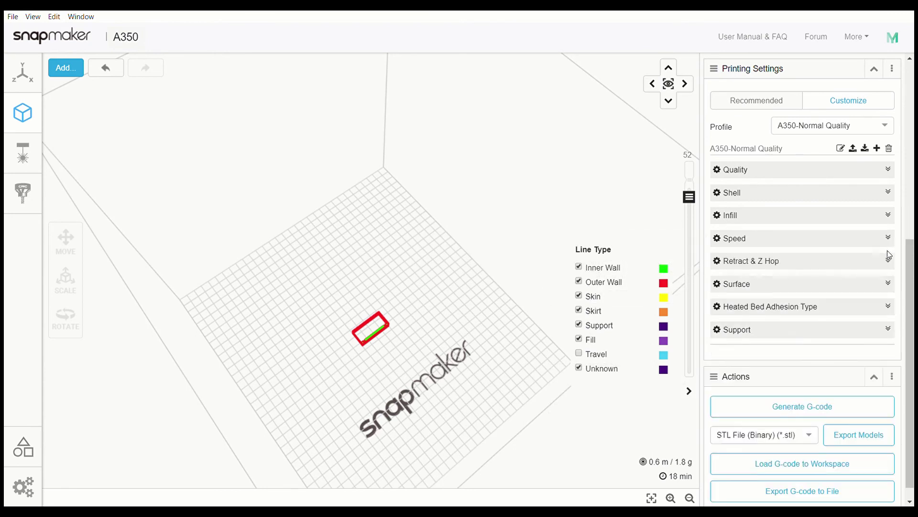
pyautogui.click(888, 261)
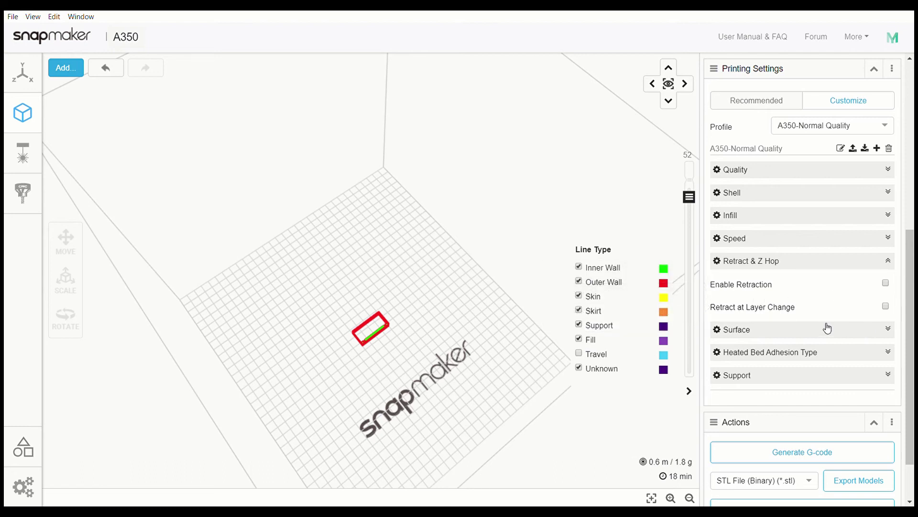
pyautogui.moveTo(771, 306)
pyautogui.moveTo(751, 289)
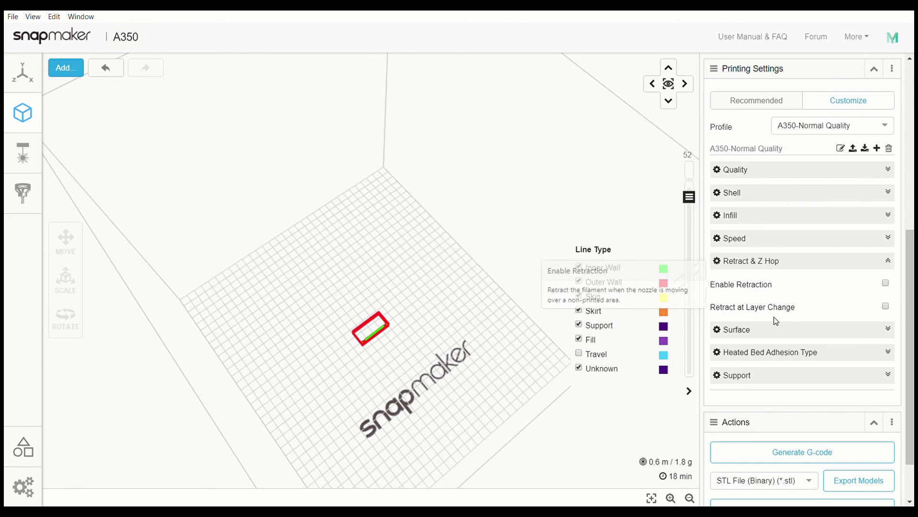
# - Collapse Retract & Z Hop and inspect Surface, confirming Spiralize Outer Contour is on
pyautogui.click(888, 261)
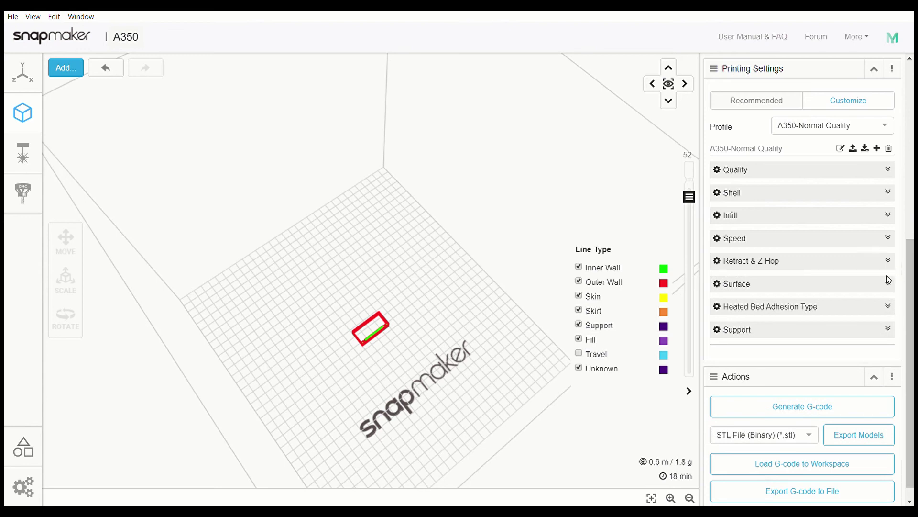
pyautogui.click(888, 283)
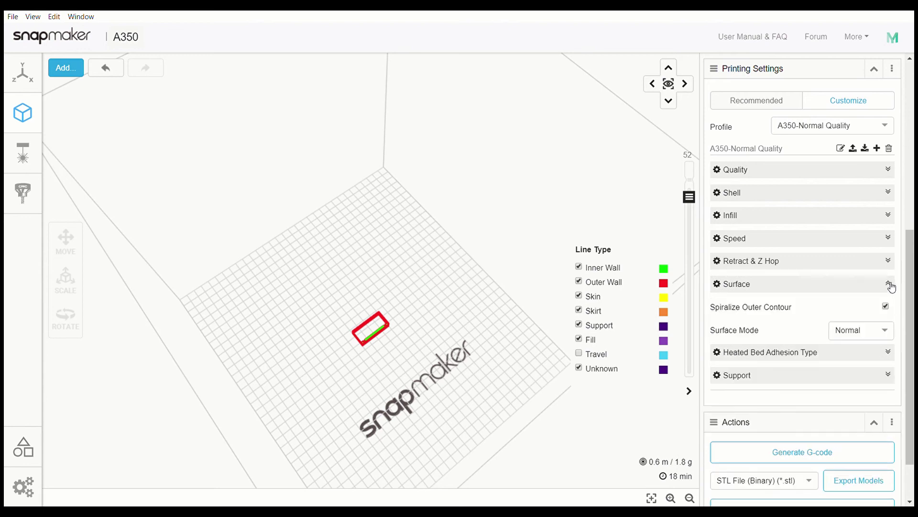
pyautogui.moveTo(744, 315)
pyautogui.click(890, 284)
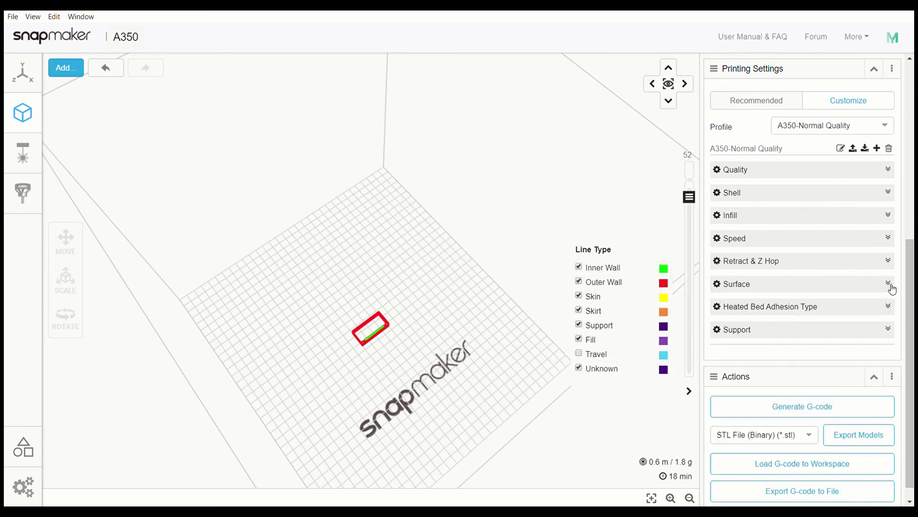
# - Check that bed adhesion type is None and support generation is off, folding each section away
pyautogui.click(890, 308)
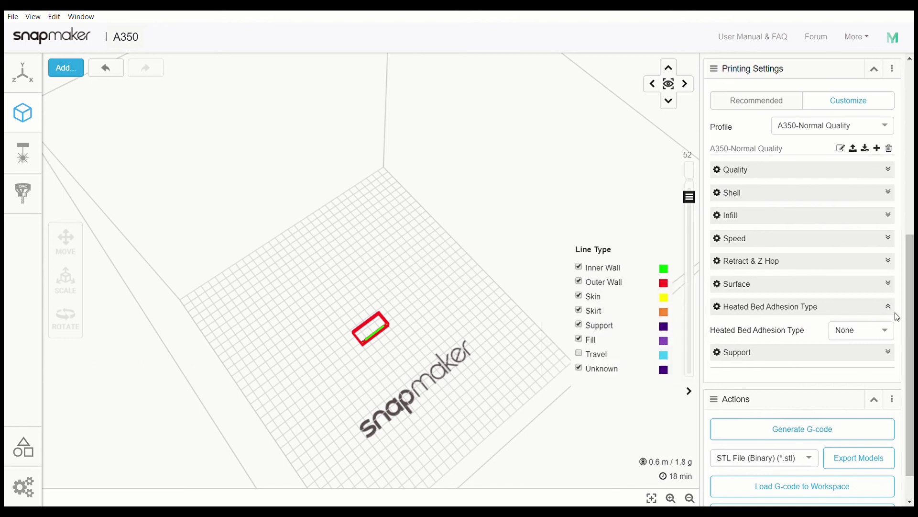
pyautogui.click(891, 309)
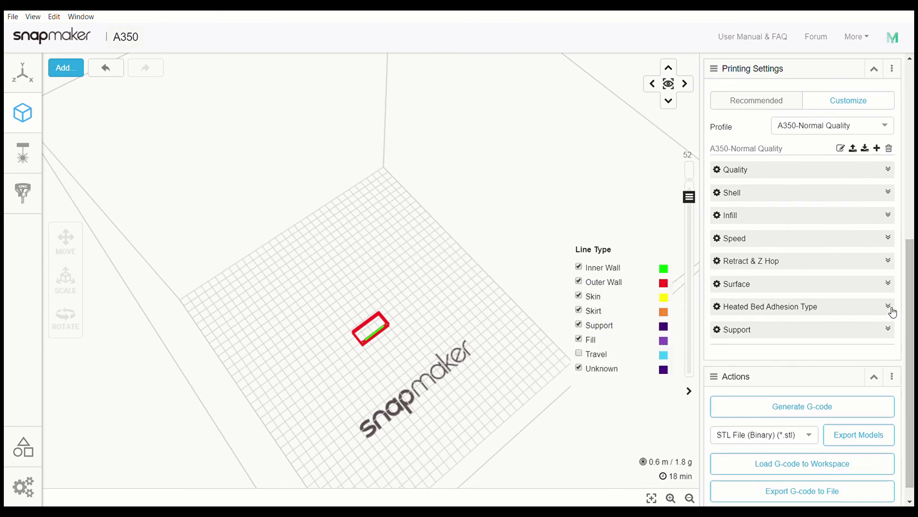
pyautogui.click(892, 331)
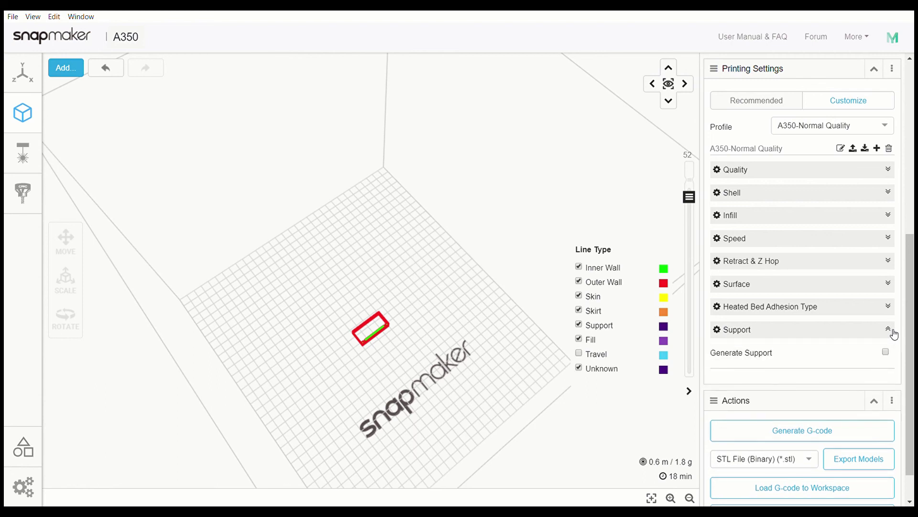
pyautogui.click(893, 331)
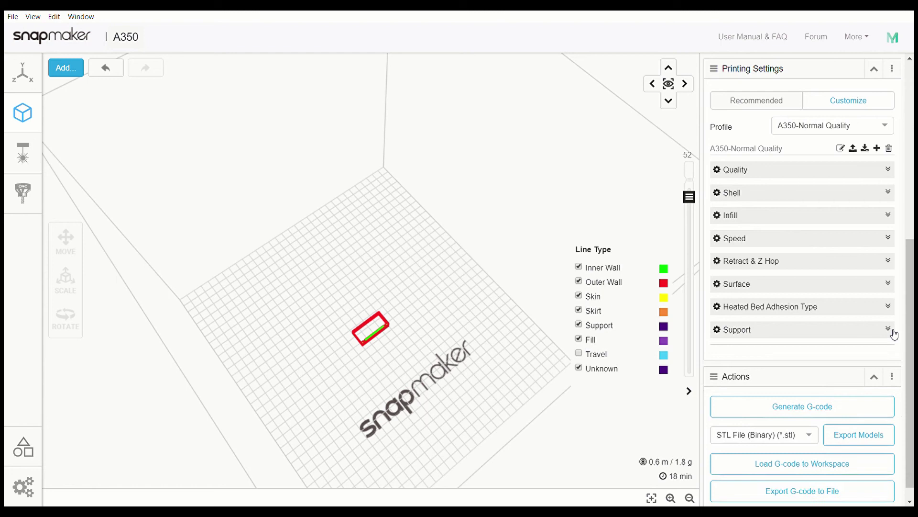